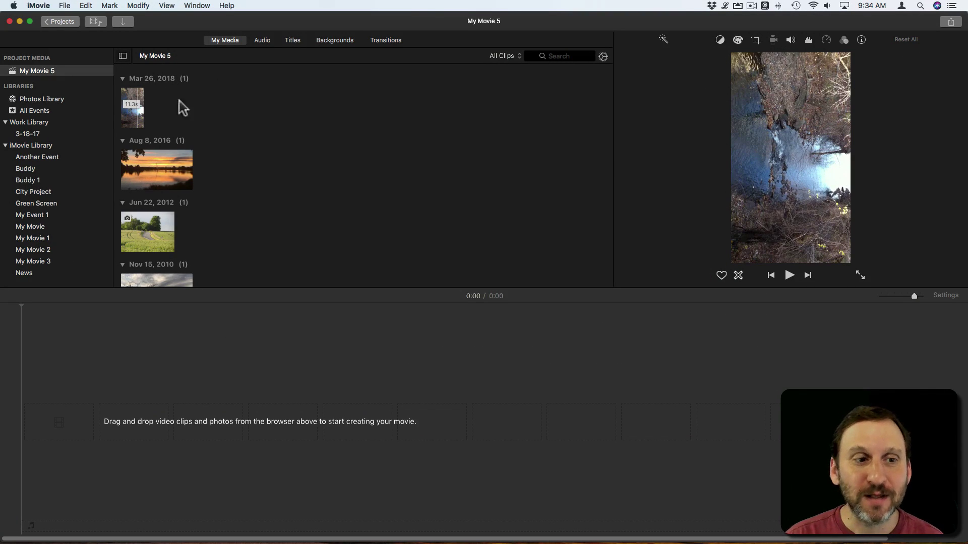
- Select the sideways Mar 26, 2018 clip in the My Media browser
click(135, 103)
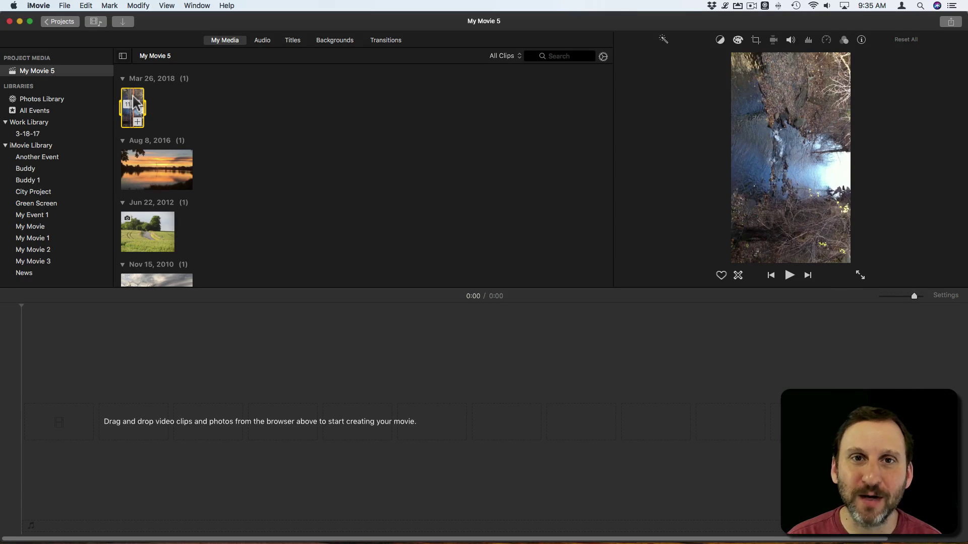
- Place the 11.3-second Mar 26, 2018 clip into the timeline and select it
drag(135, 98, 53, 429)
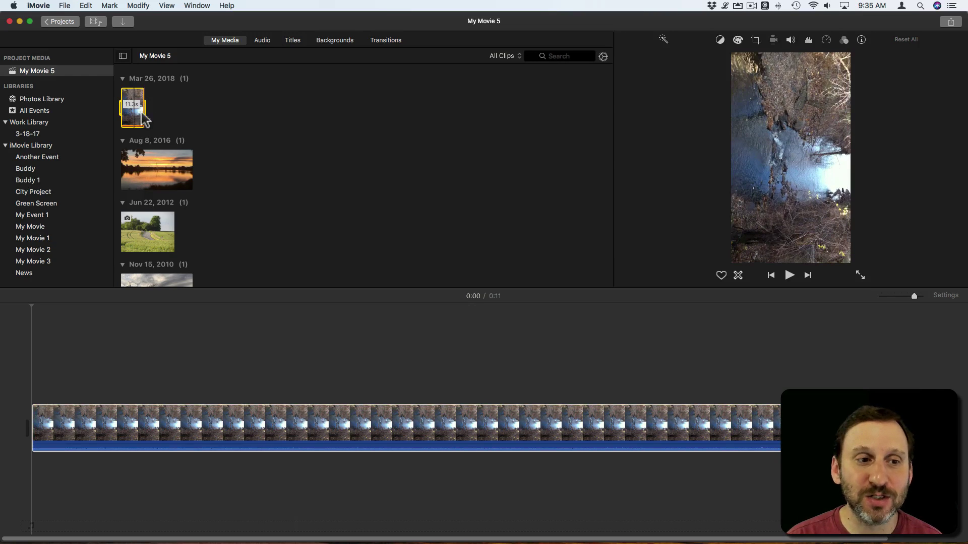
click(333, 440)
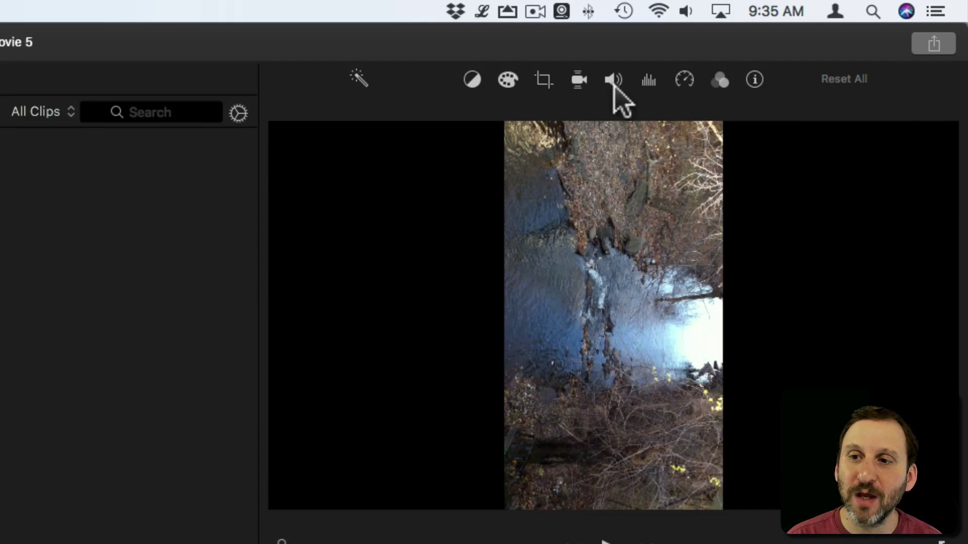
- Rotate the timeline clip counterclockwise into landscape with Fit, after trying Crop to Fill
click(541, 80)
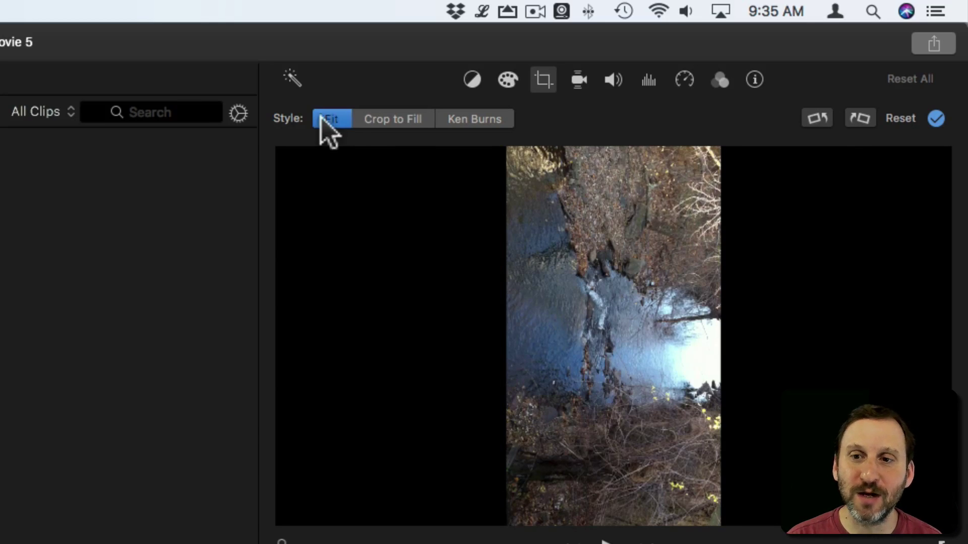
click(819, 119)
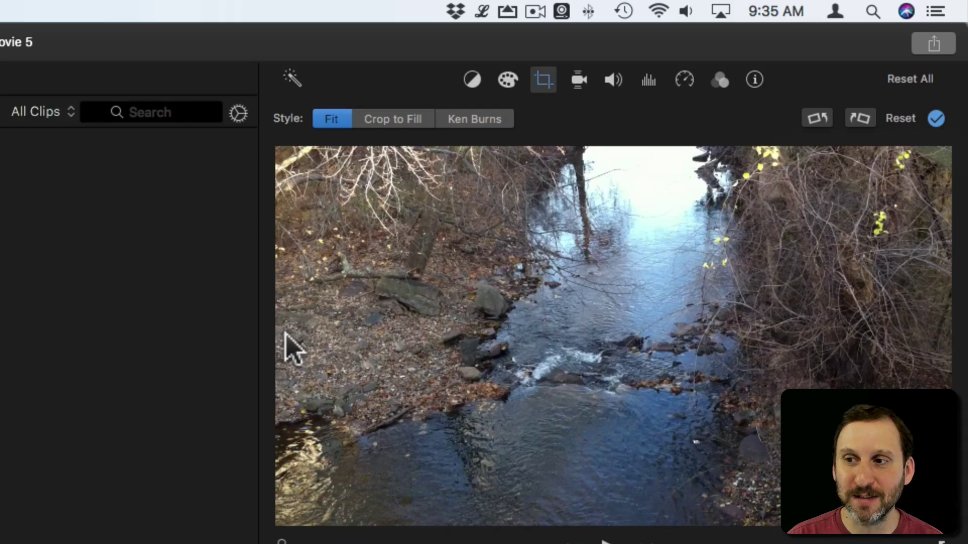
click(901, 116)
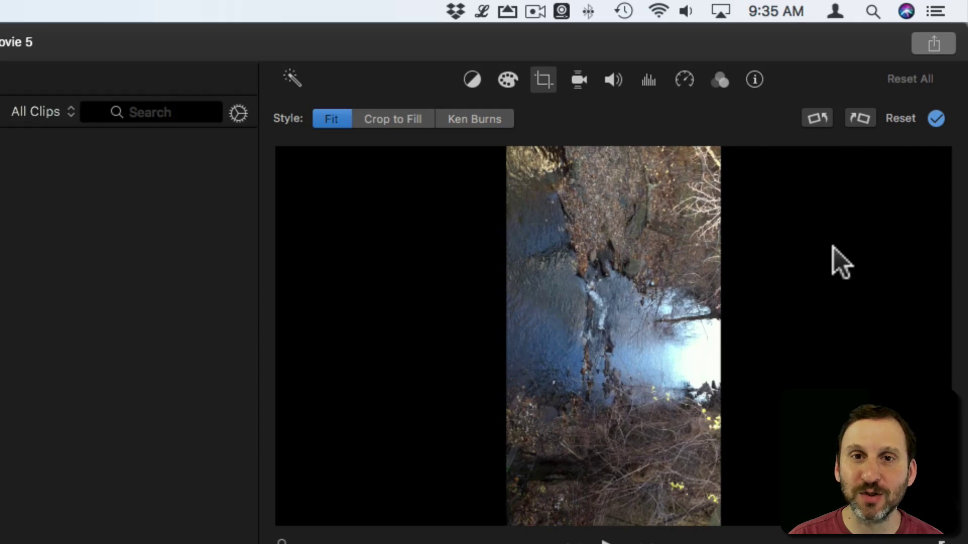
click(382, 120)
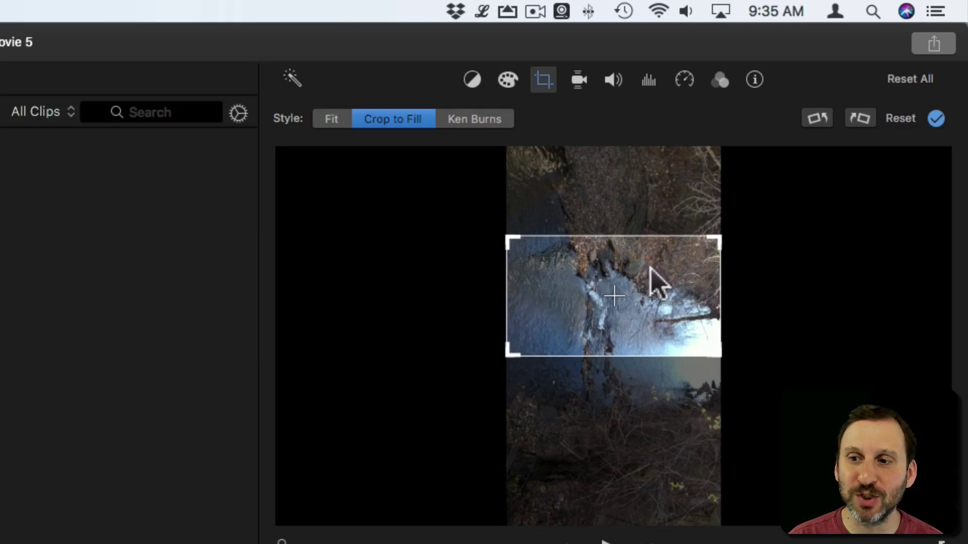
click(334, 120)
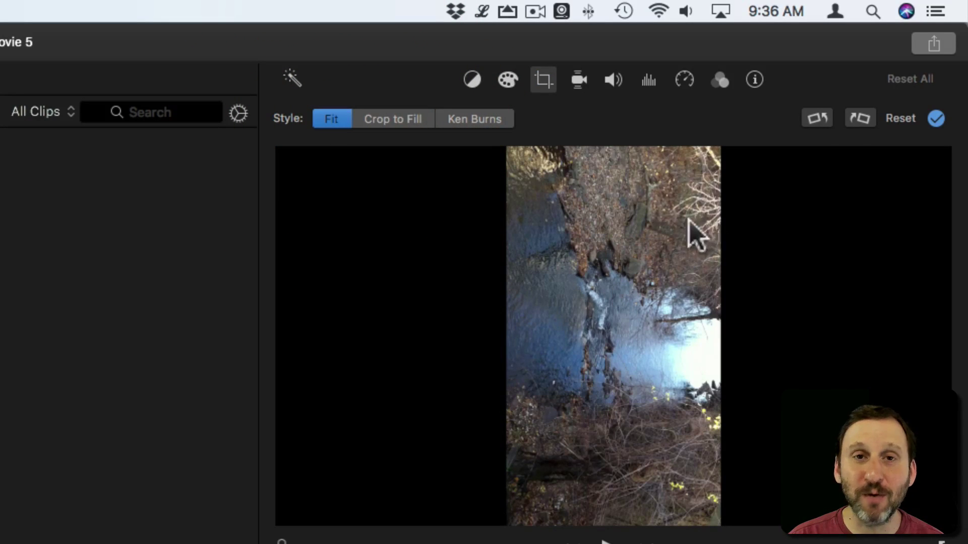
click(821, 117)
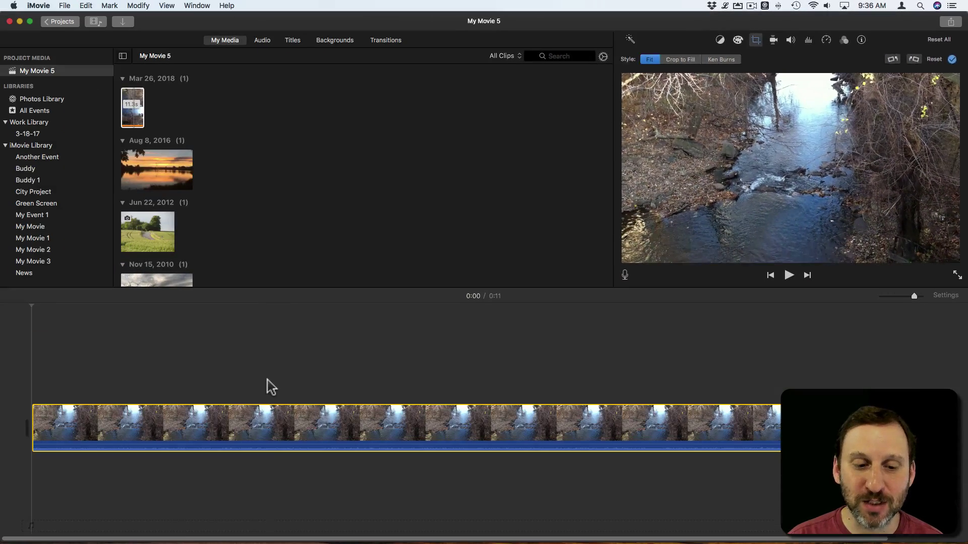
click(267, 385)
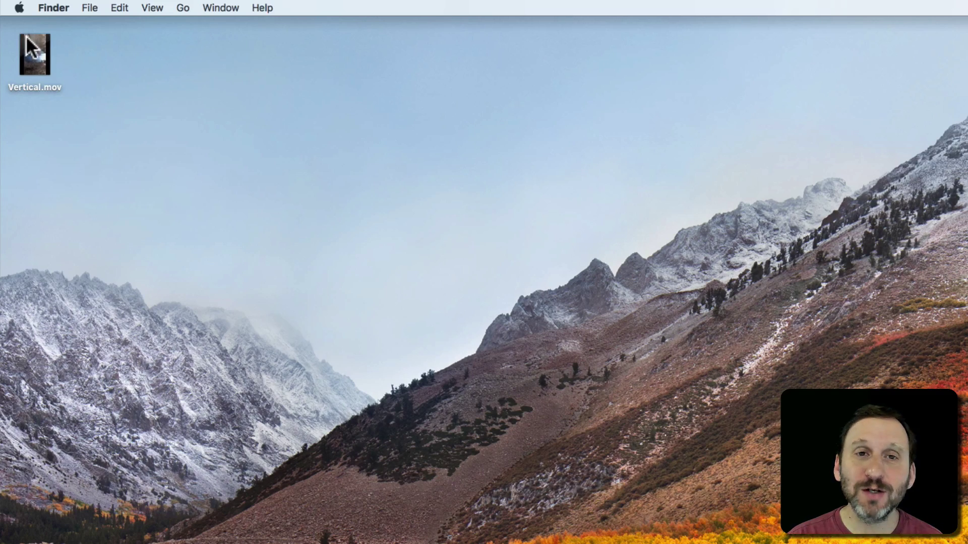
- Open Vertical.mov in QuickTime Player and apply Edit > Rotate Left to make it landscape
click(39, 43)
double_click(46, 44)
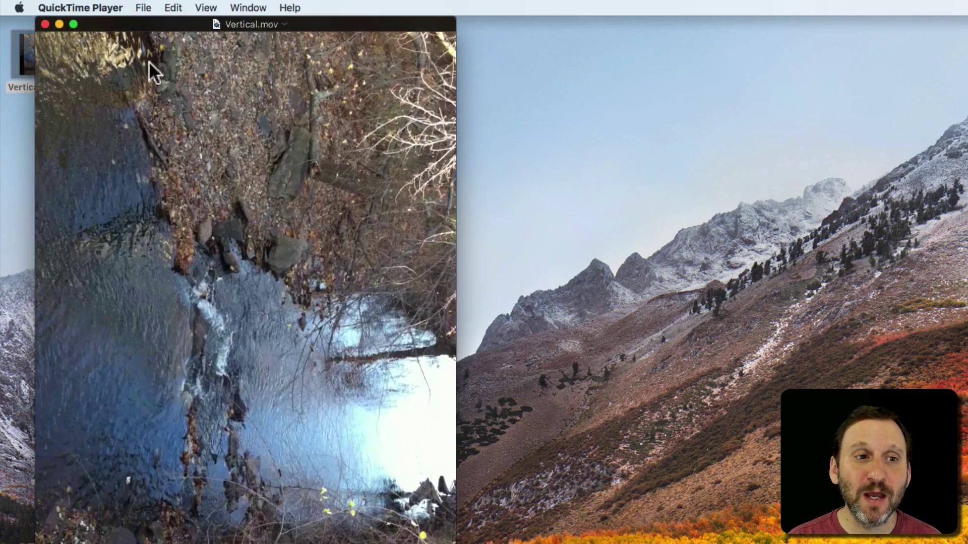
click(173, 8)
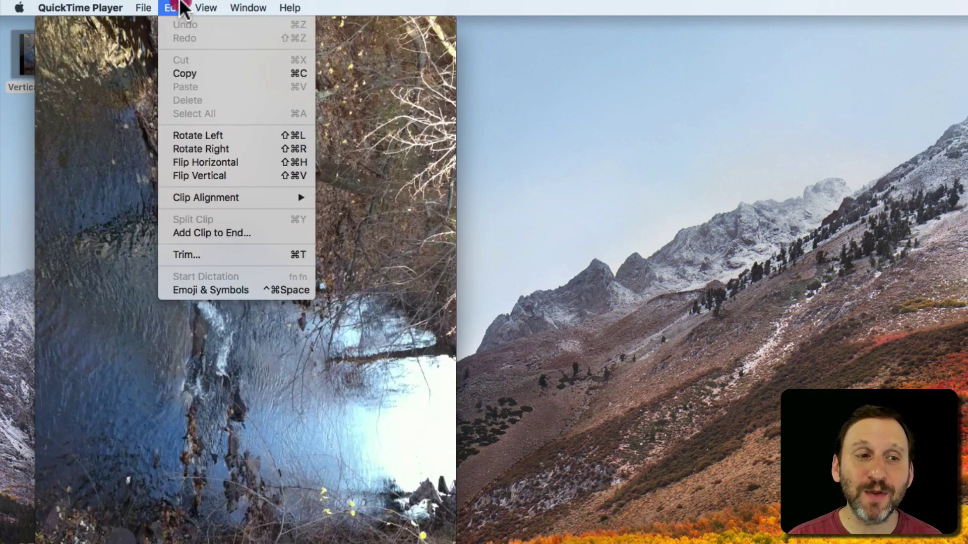
click(190, 135)
mouse_move(190, 135)
mouse_down()
mouse_move(190, 150)
mouse_move(194, 137)
mouse_up()
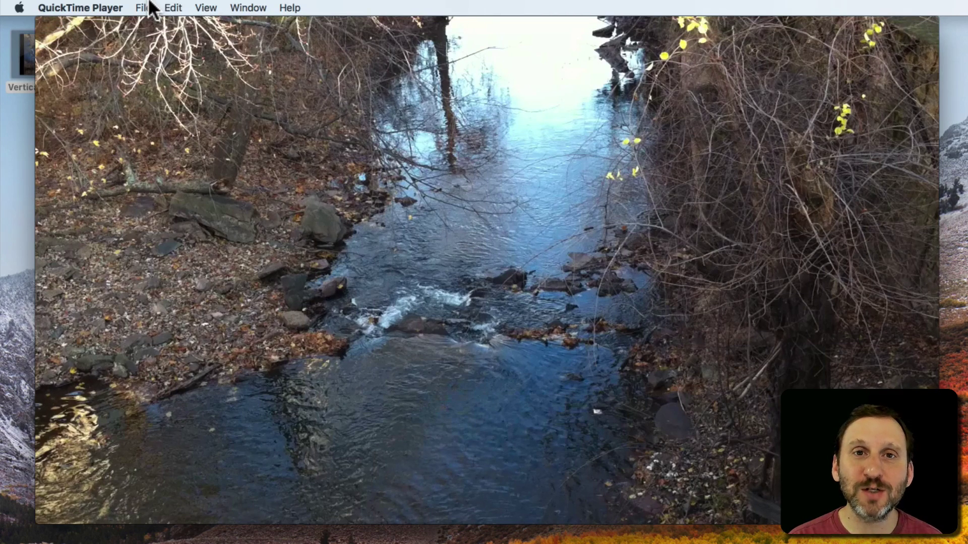
click(151, 8)
click(153, 136)
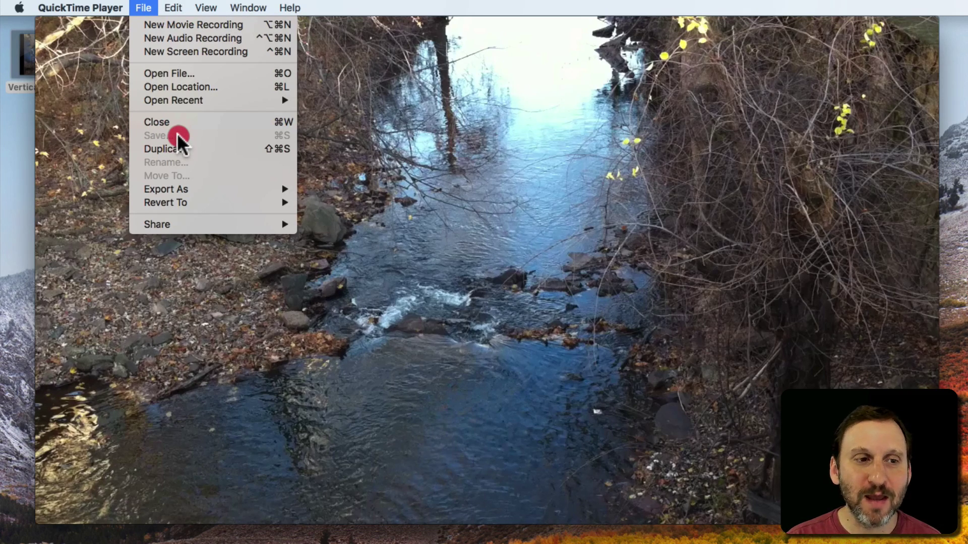
mouse_move(178, 135)
mouse_down()
mouse_move(143, 15)
mouse_move(169, 191)
mouse_move(346, 192)
mouse_move(346, 231)
mouse_move(346, 220)
mouse_move(332, 217)
mouse_move(353, 223)
mouse_up()
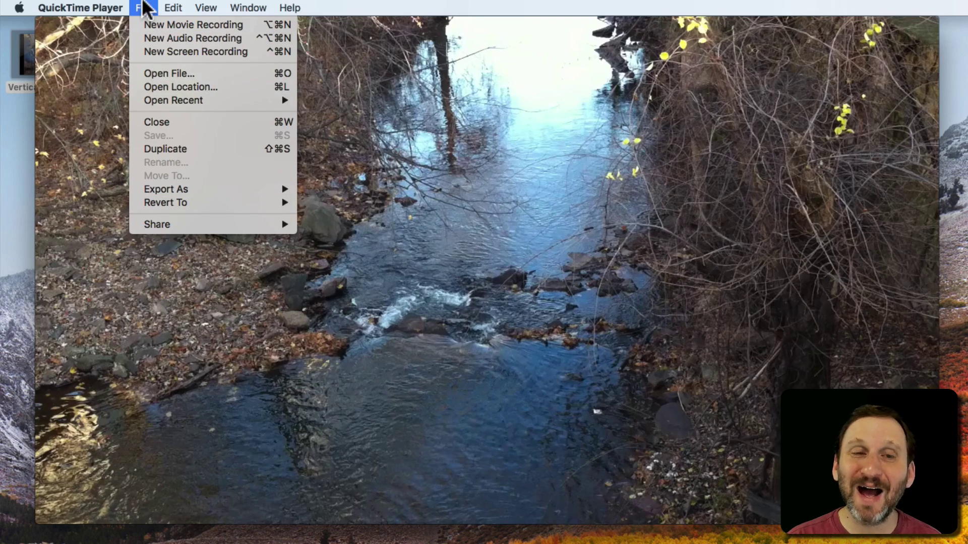
- Save the rotated movie as Untitled.mov on the Desktop and reopen it to check
click(345, 217)
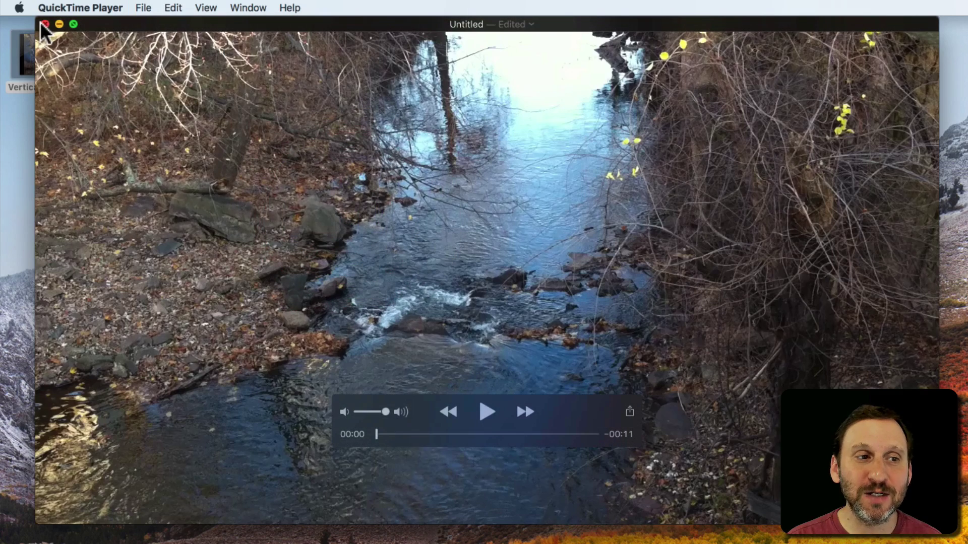
click(45, 24)
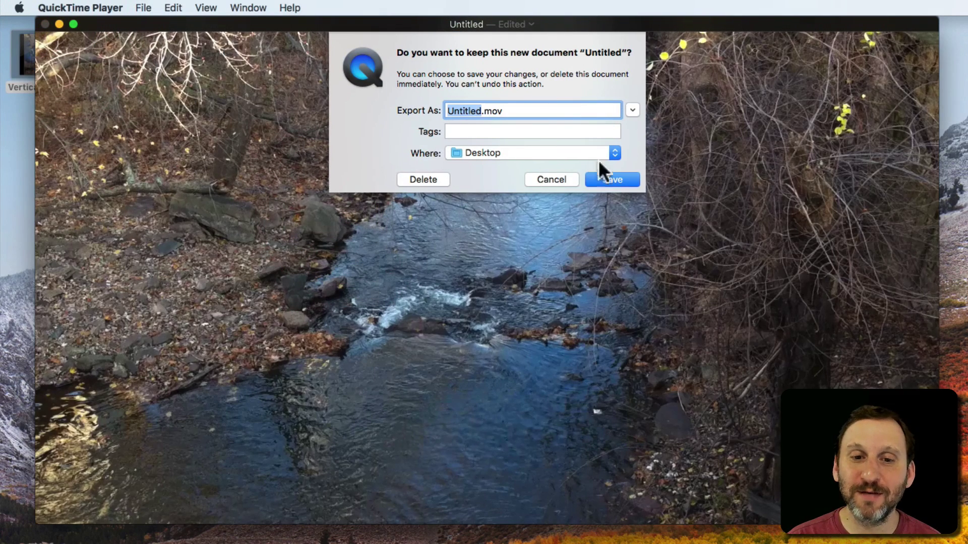
click(143, 7)
click(165, 139)
click(696, 190)
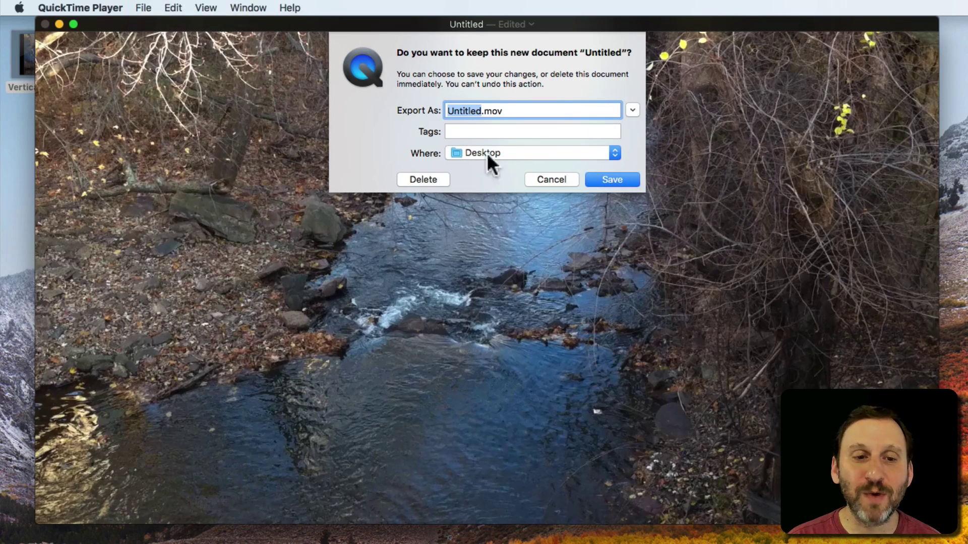
click(612, 179)
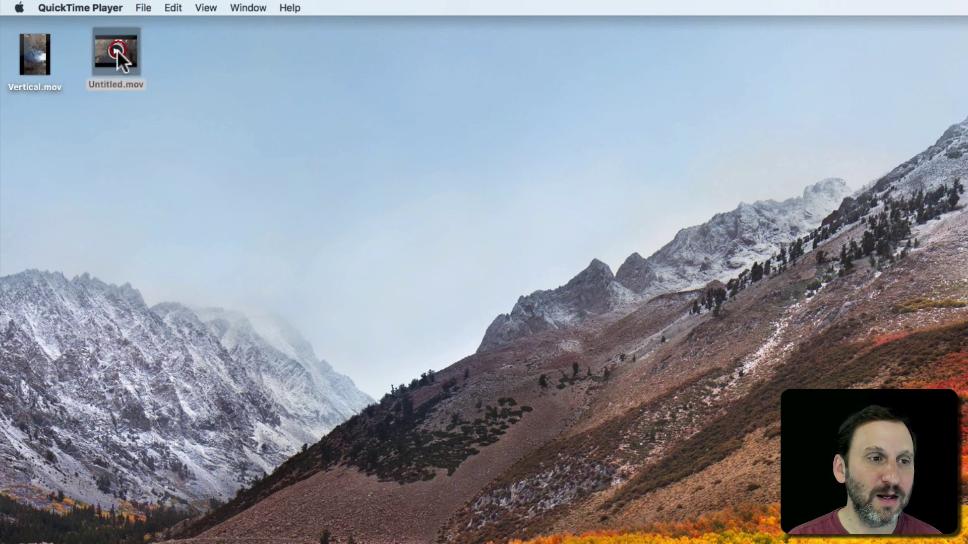
double_click(125, 48)
- Close the saved movie and open the 0:11 stream video full size from Videos
click(45, 59)
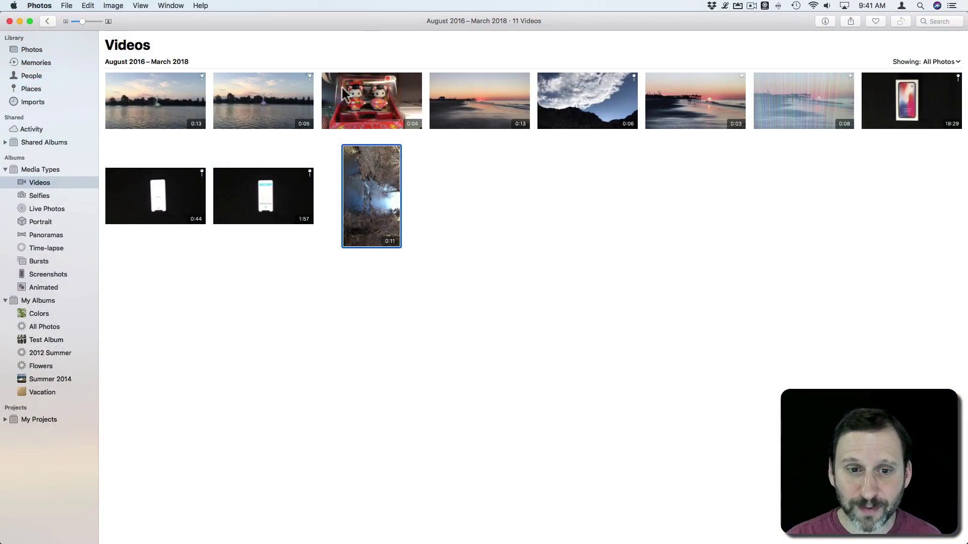
click(421, 184)
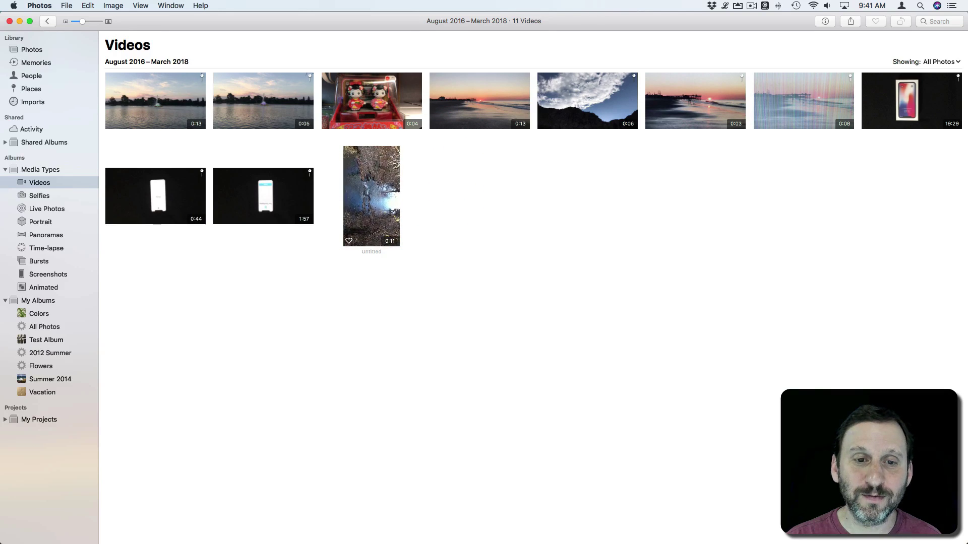
double_click(372, 186)
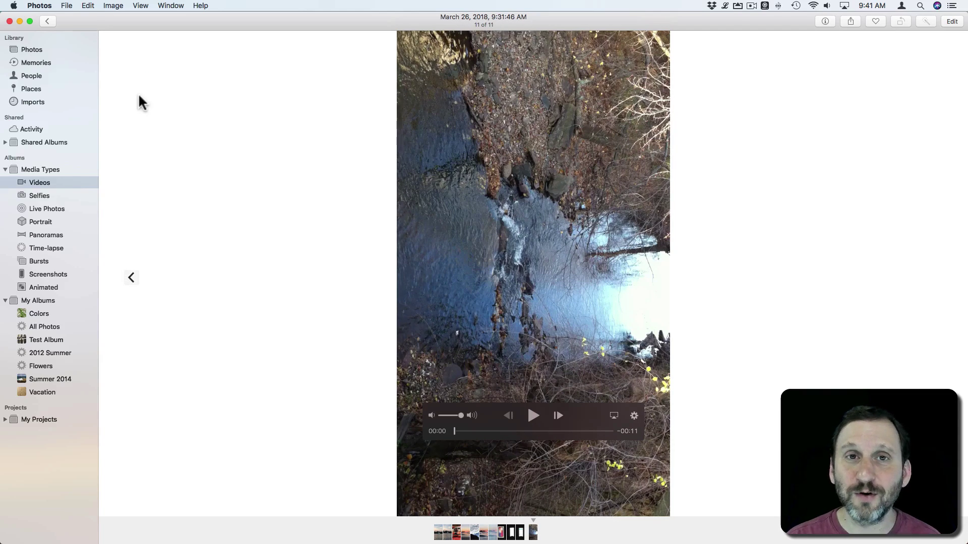
- Check the Image menu for rotation, then enter Edit mode and leave with Done unchanged
click(113, 6)
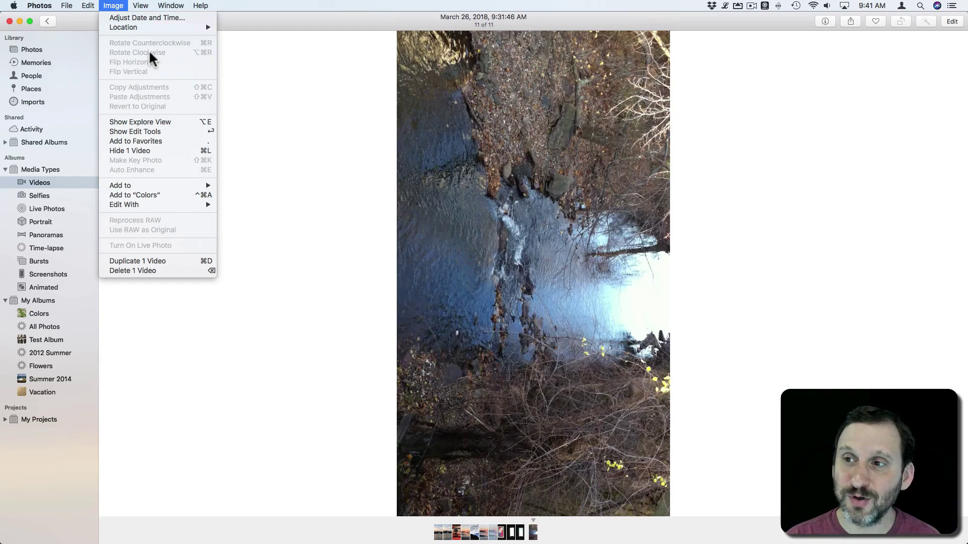
click(952, 21)
click(952, 21)
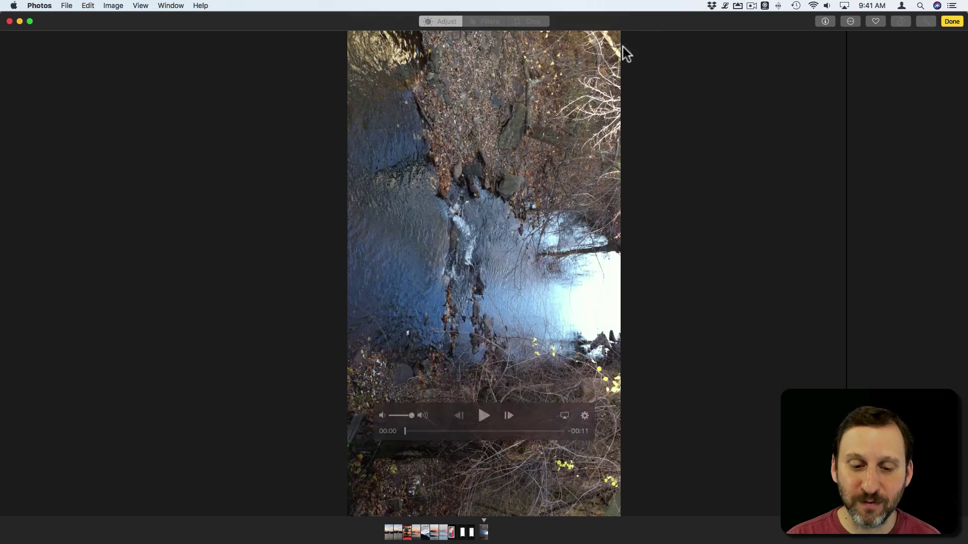
click(952, 21)
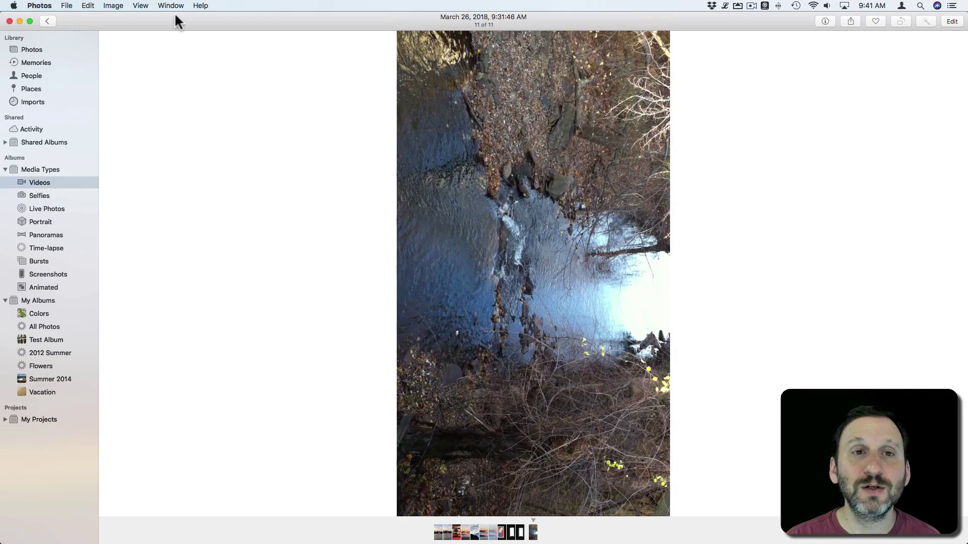
- Look through Image > Edit With and dismiss it with Escape without choosing anything
click(93, 5)
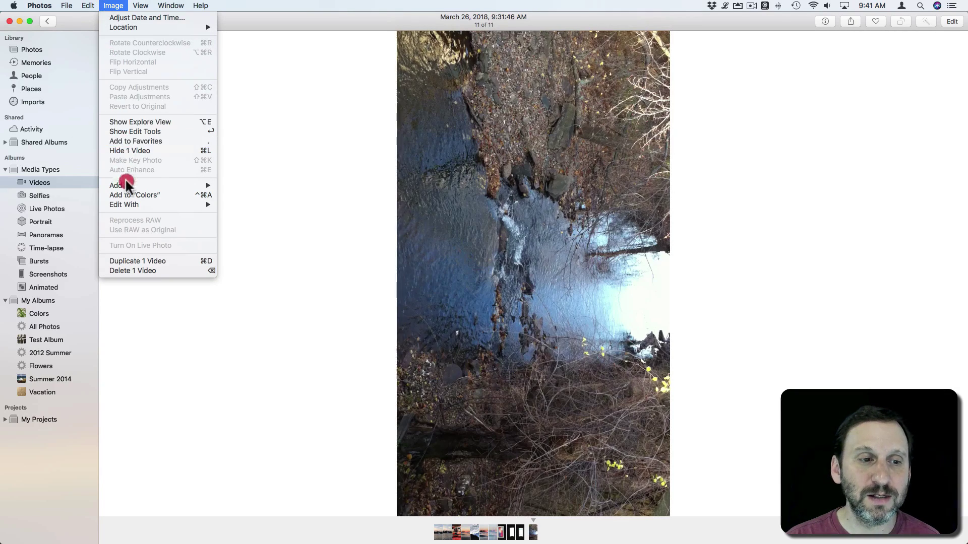
mouse_move(128, 206)
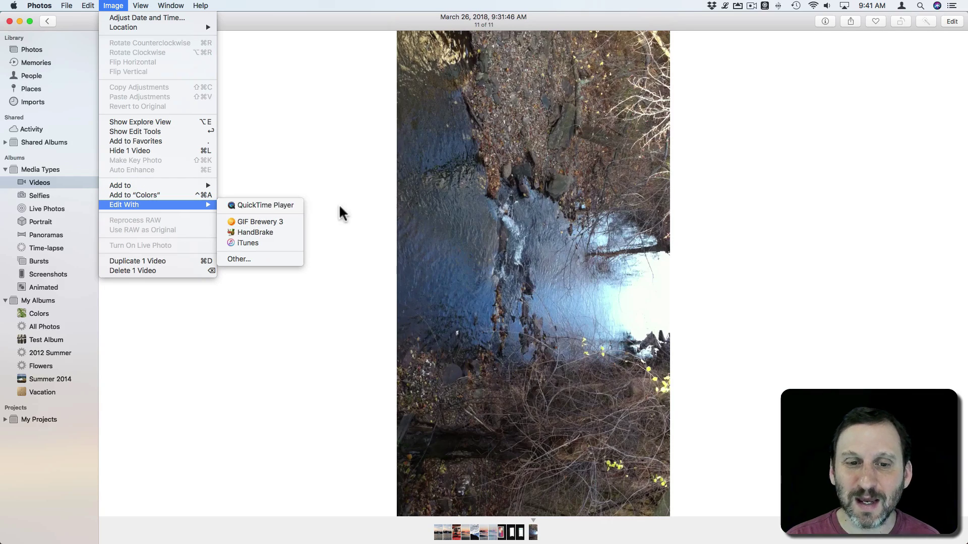
key(Escape)
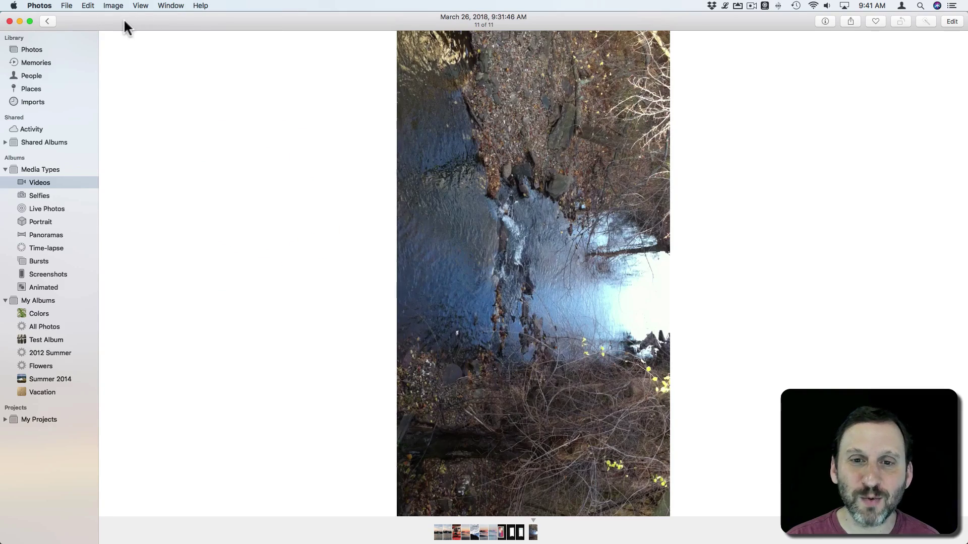
- Drag the stream video toward the desktop and back, then zoom Photos to fill the screen
drag(125, 19, 176, 33)
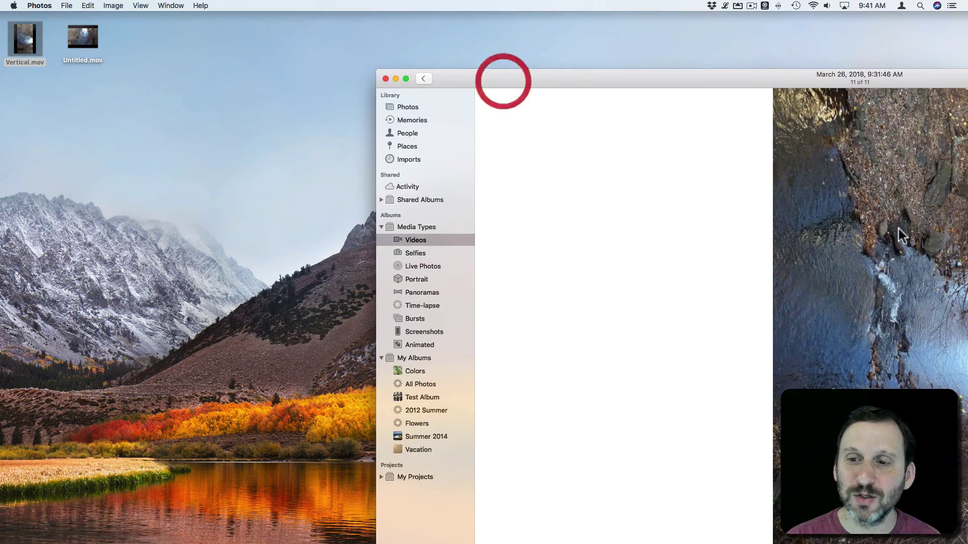
drag(903, 229, 153, 45)
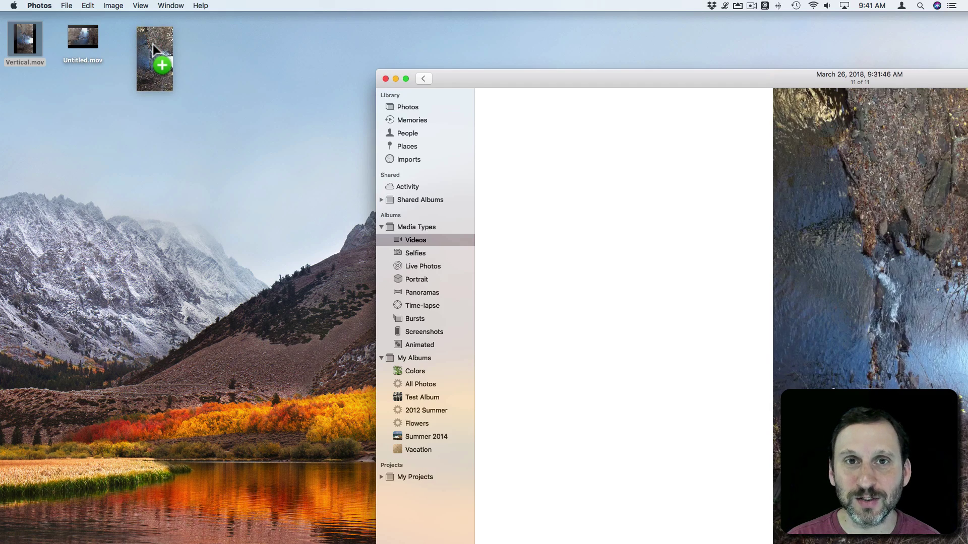
drag(152, 44, 801, 123)
double_click(727, 76)
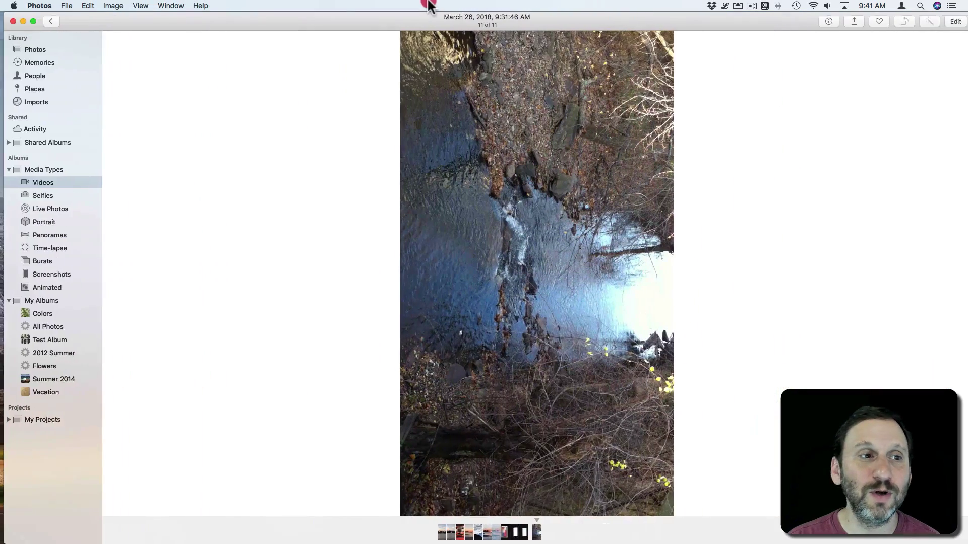